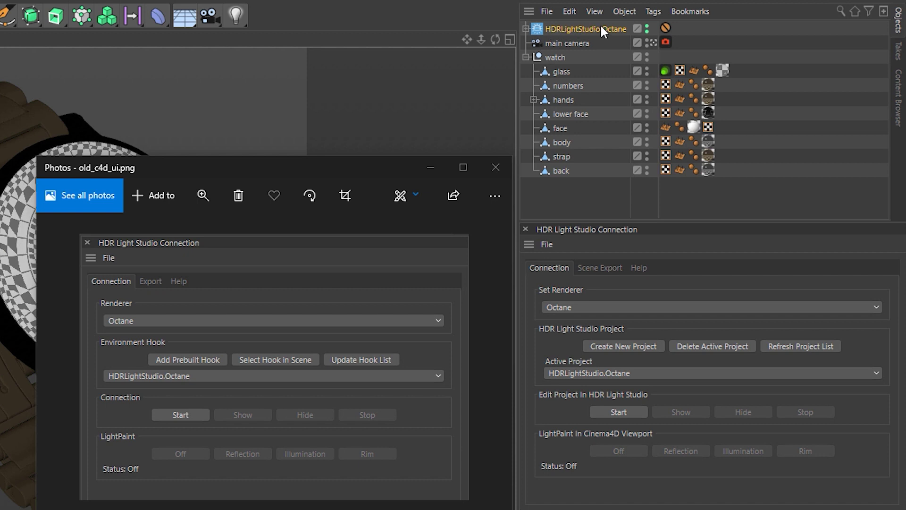
Check the HDRLightStudio.Octane hook's environment object, then add project HDRLightStudio.Octane.1 as active.
left_click(525, 27)
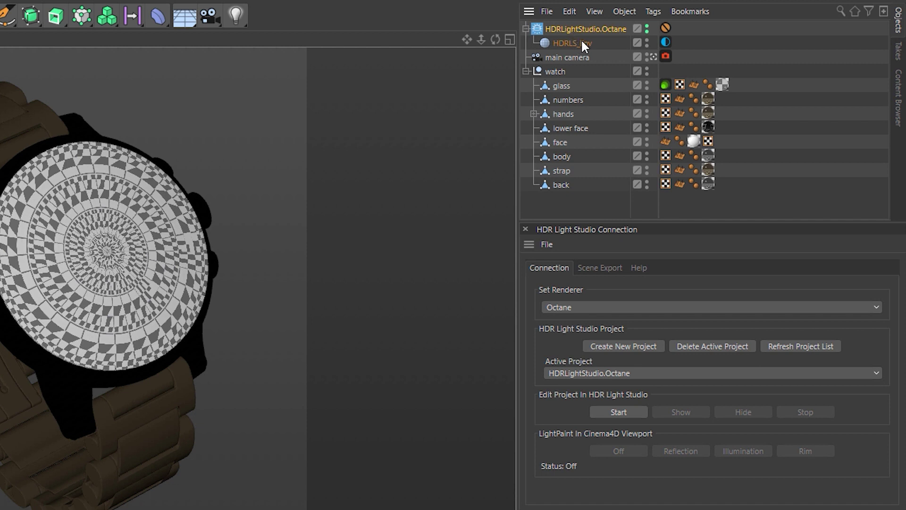
left_click(526, 29)
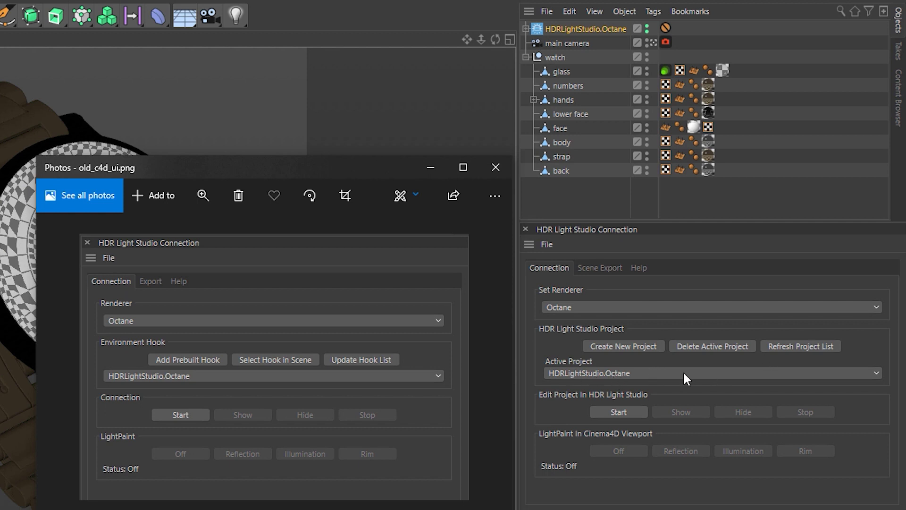
left_click(638, 347)
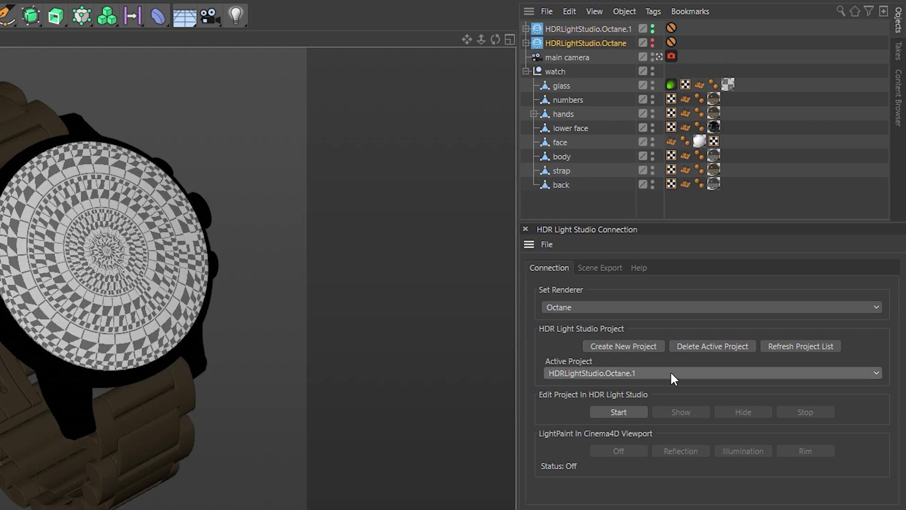
left_click(670, 372)
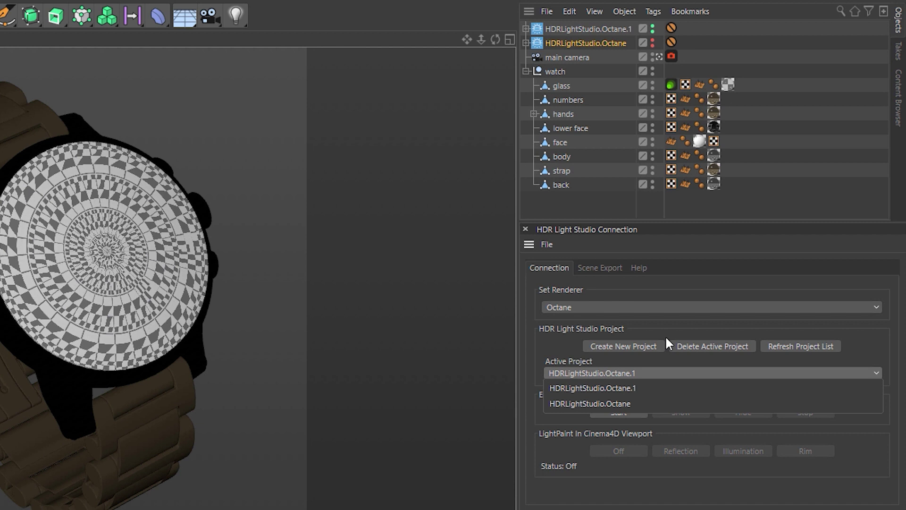
left_click(622, 372)
Delete HDRLightStudio.Octane.1, keeping HDRLightStudio.Octane as the active lighting project.
left_click(729, 345)
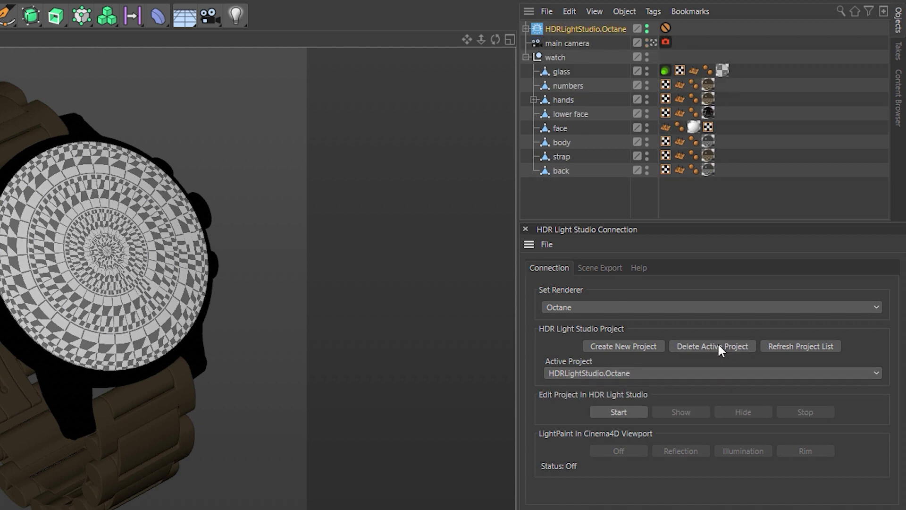
left_click(657, 373)
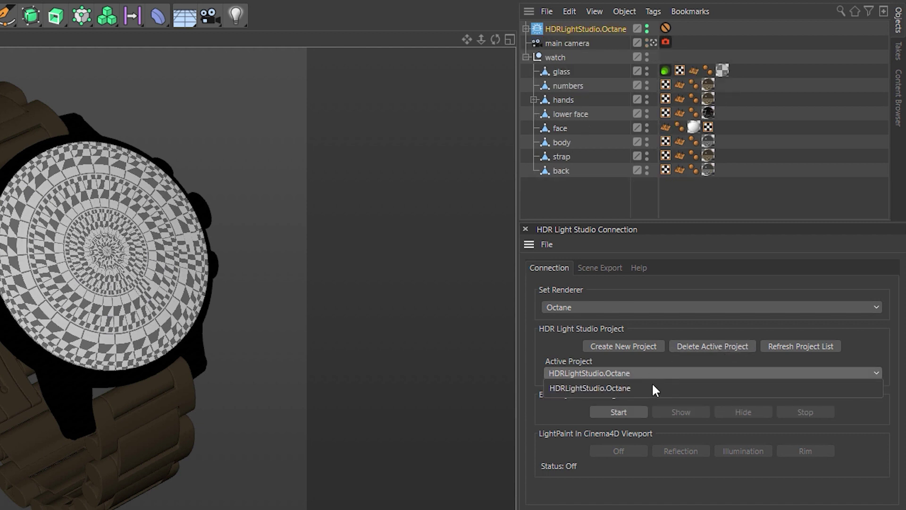
left_click(797, 371)
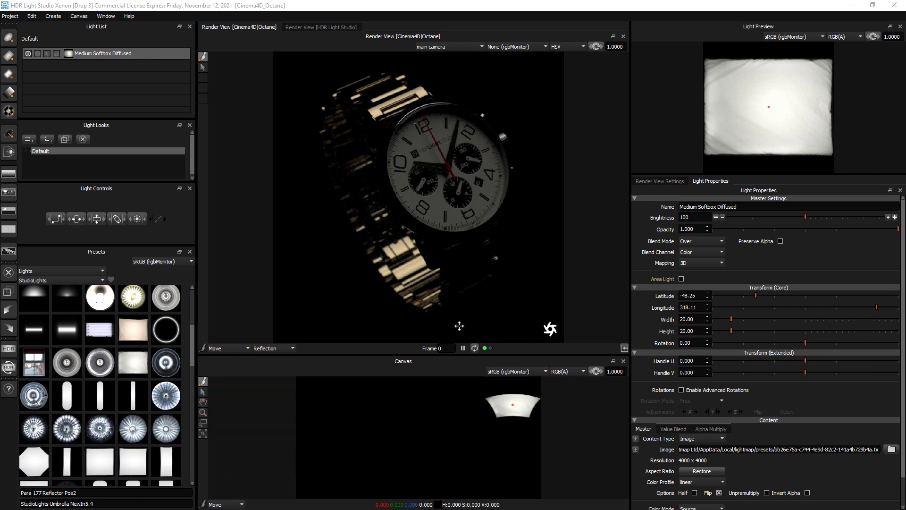
Move the softbox reflection around the watch, ending on the upper bracelet at latitude -61.62, longitude 248.46.
left_click(433, 229)
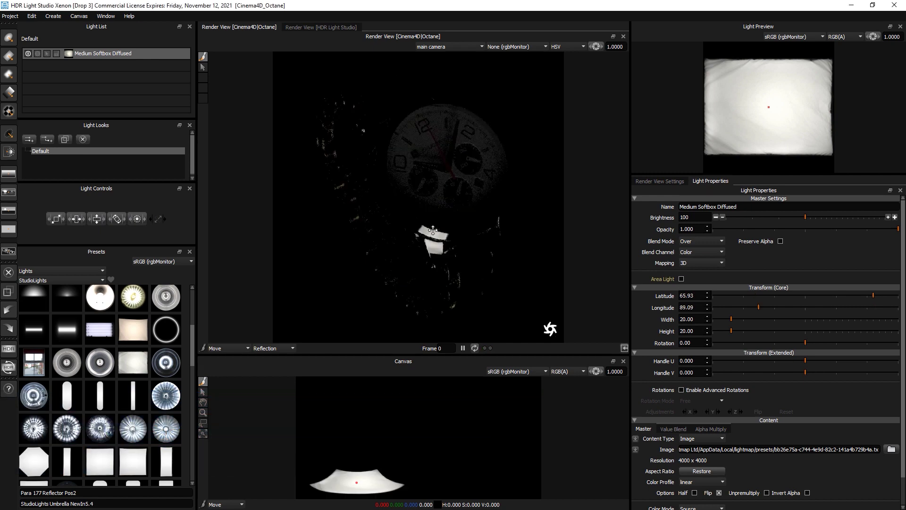
left_click(393, 197)
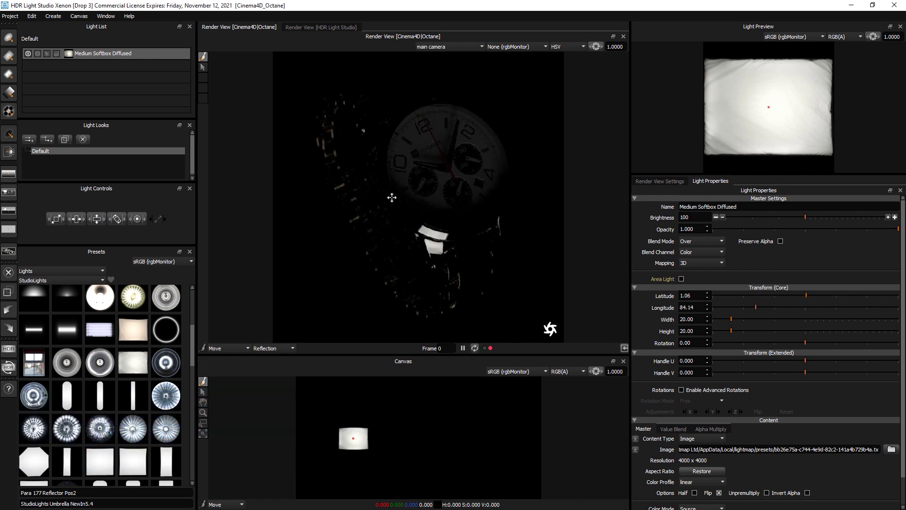
left_click(384, 146)
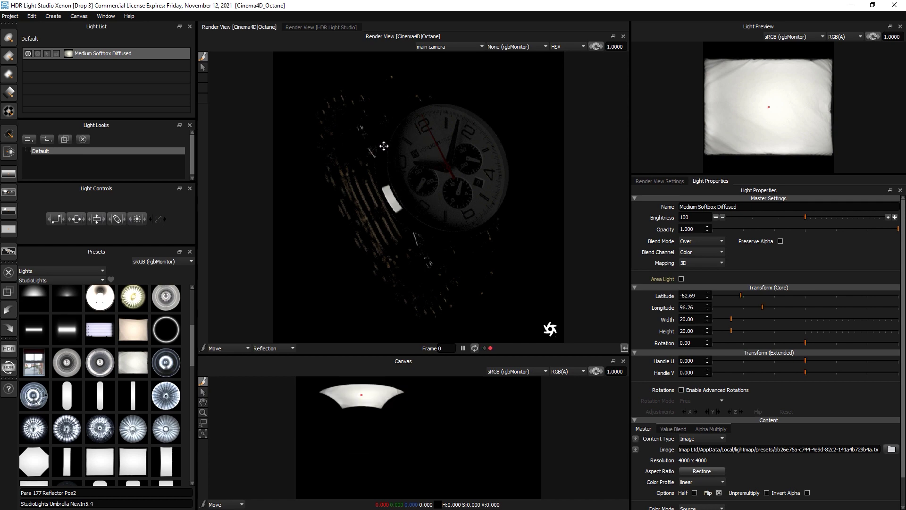
left_click(429, 202)
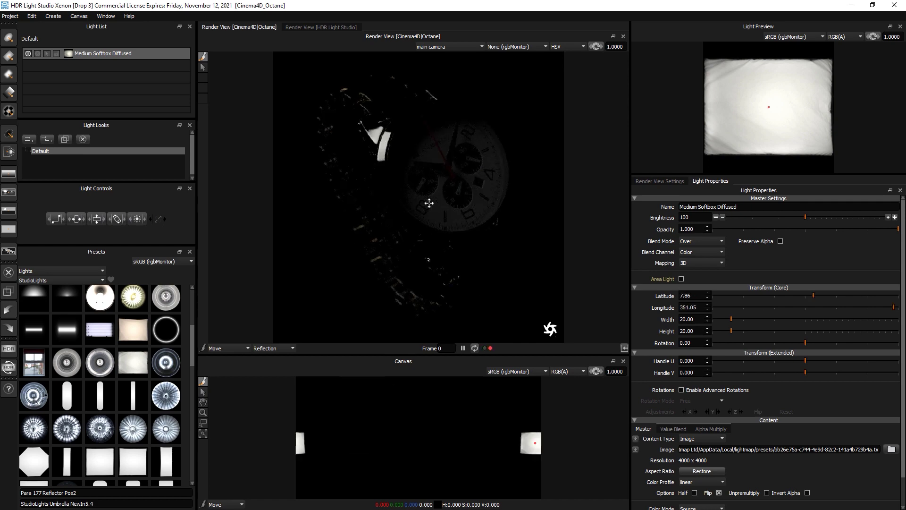
left_click(401, 94)
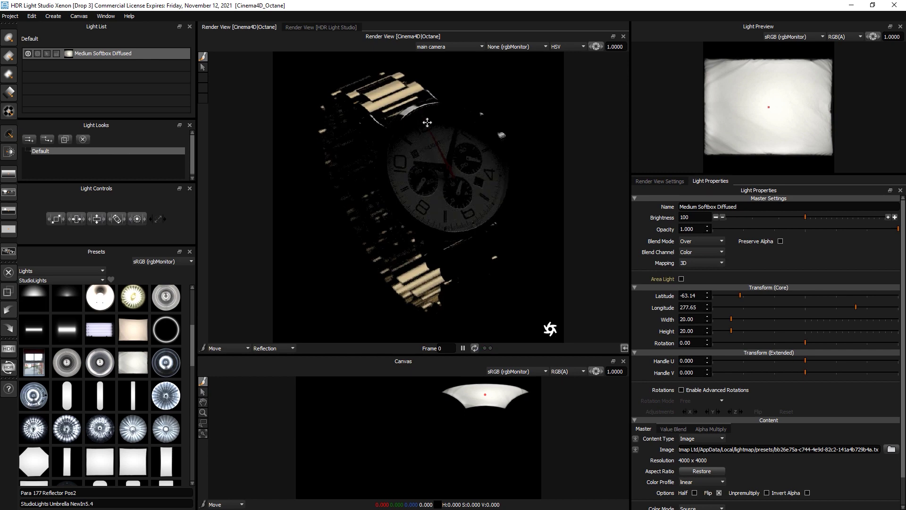
left_click(421, 225)
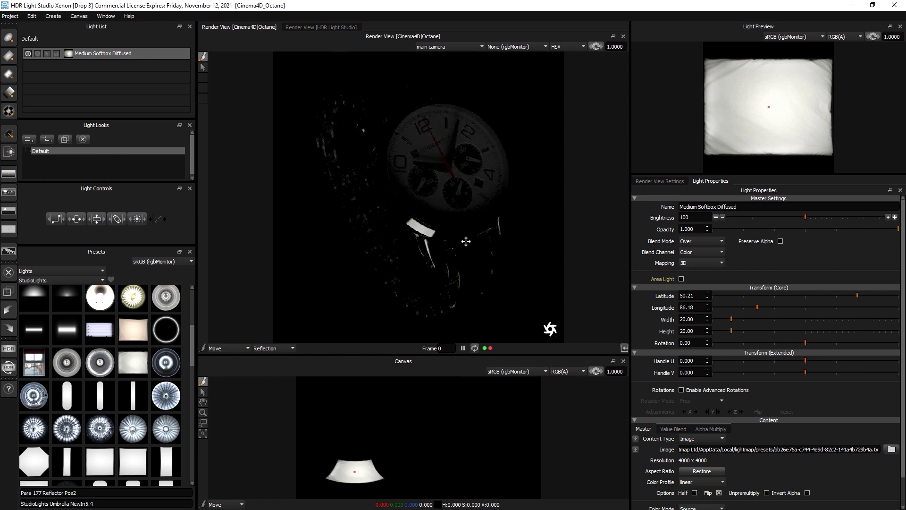
left_click(476, 254)
left_click(475, 253)
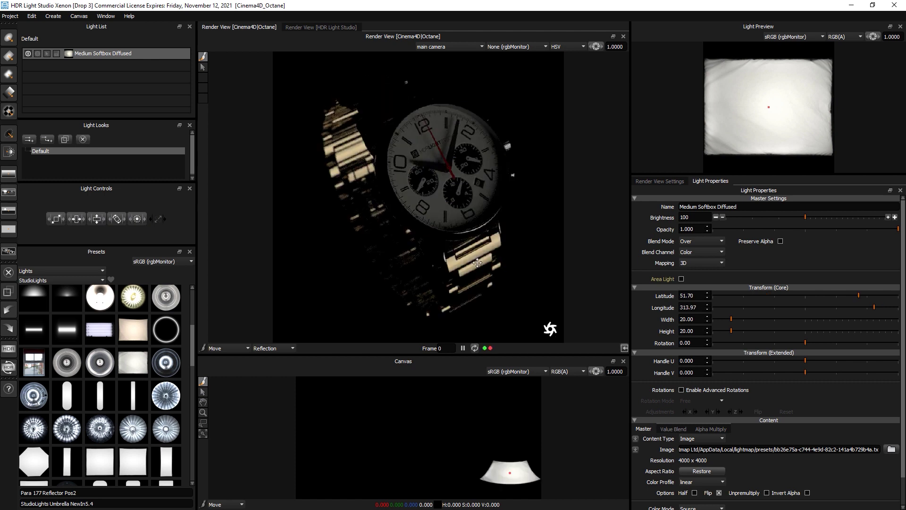
left_click(479, 271)
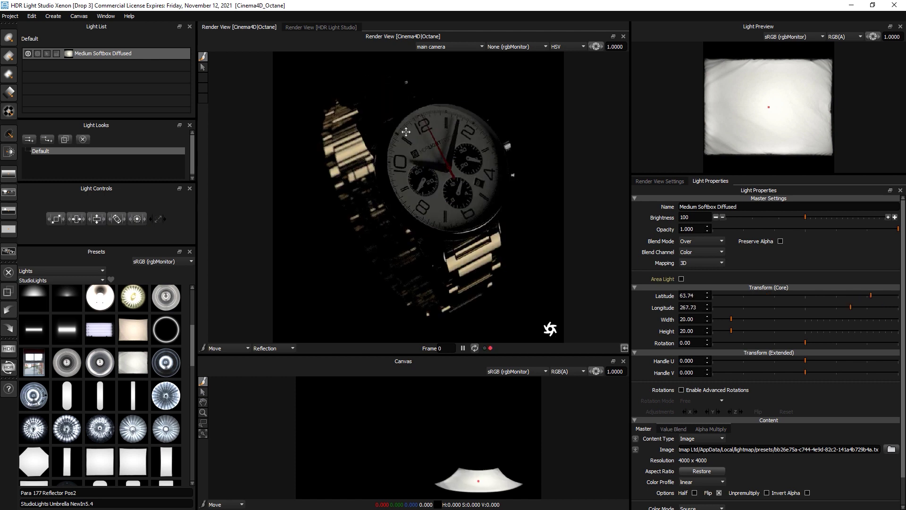
left_click(397, 104)
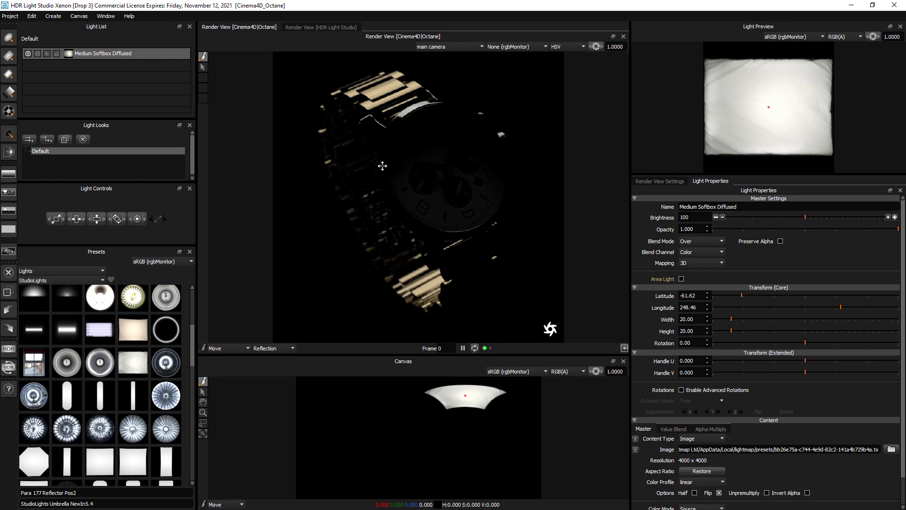
Move the softbox highlight across the bracelet, finishing on the watch face at latitude -13.88, longitude 350.96.
left_click_drag(382, 174, 407, 219)
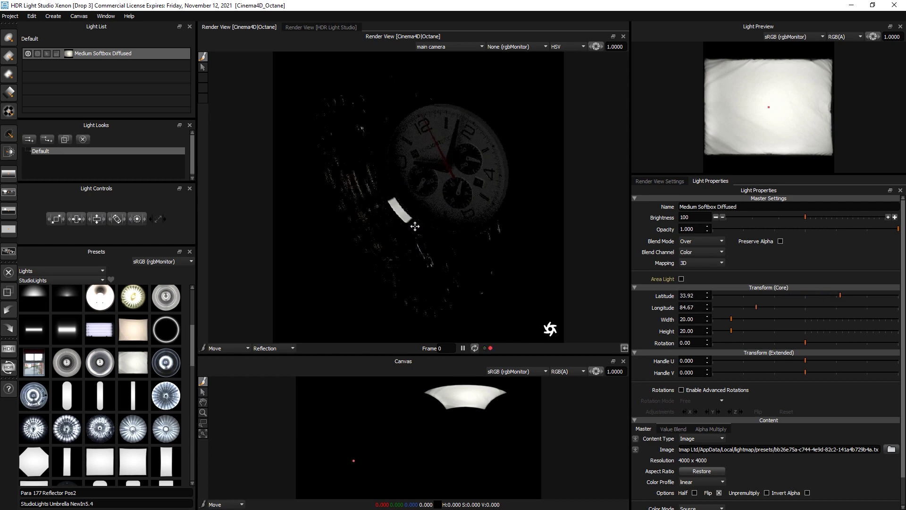
left_click(415, 227)
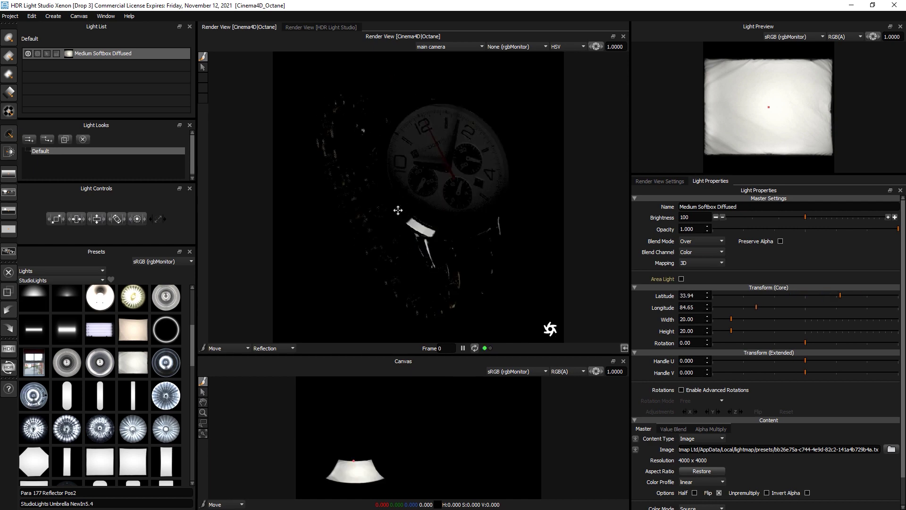
left_click_drag(398, 211, 392, 189)
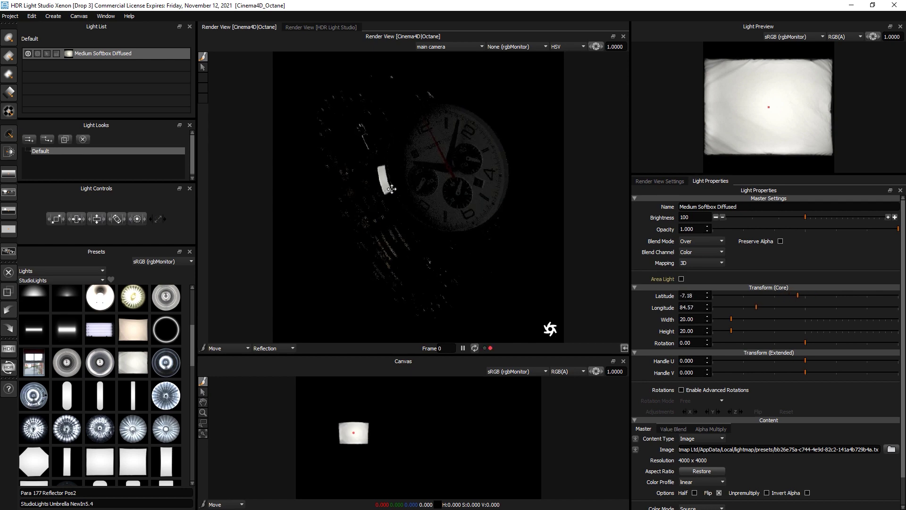
left_click(382, 154)
left_click(405, 216)
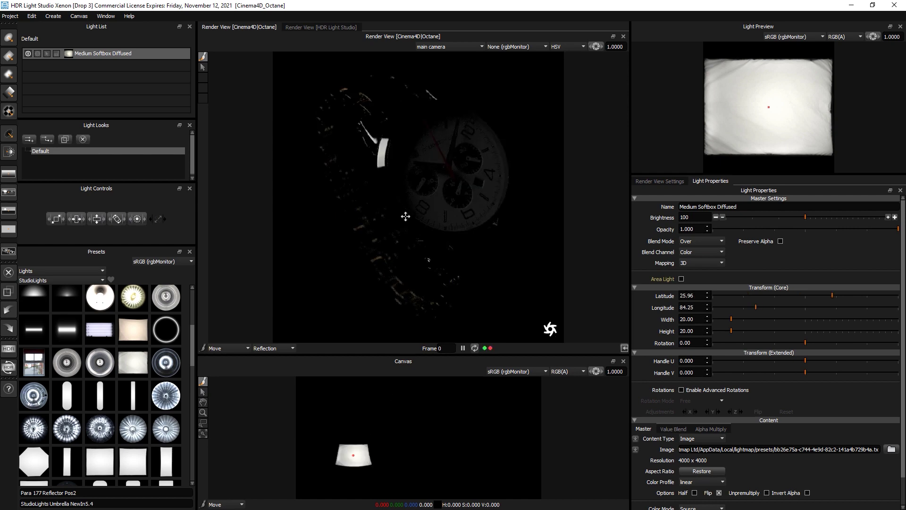
left_click(437, 233)
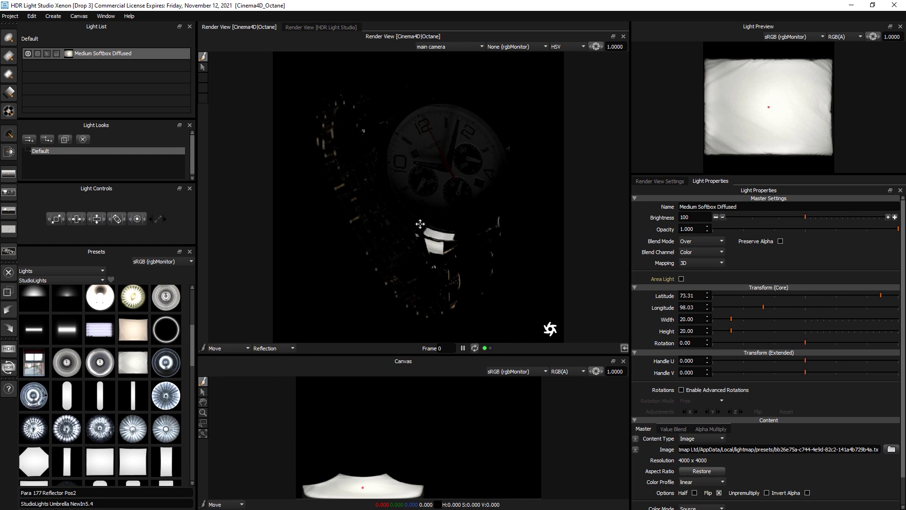
left_click(403, 215)
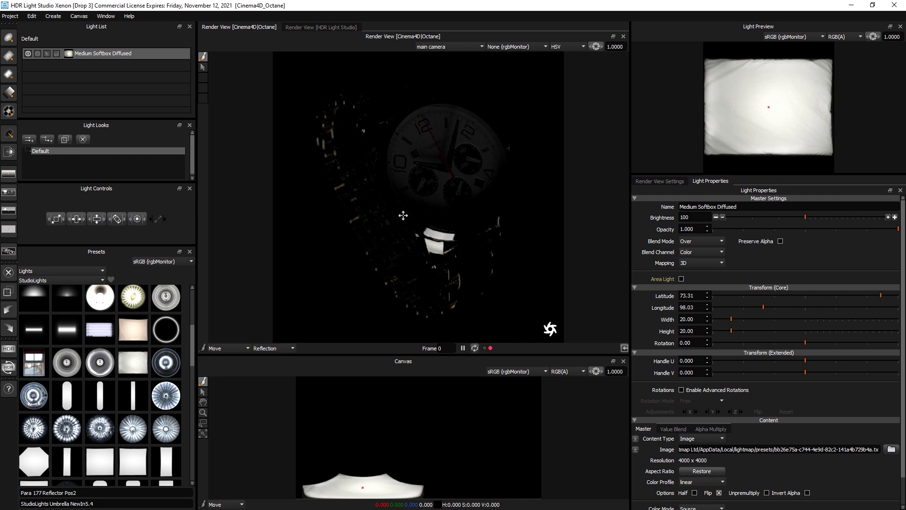
left_click(386, 177)
left_click(458, 172)
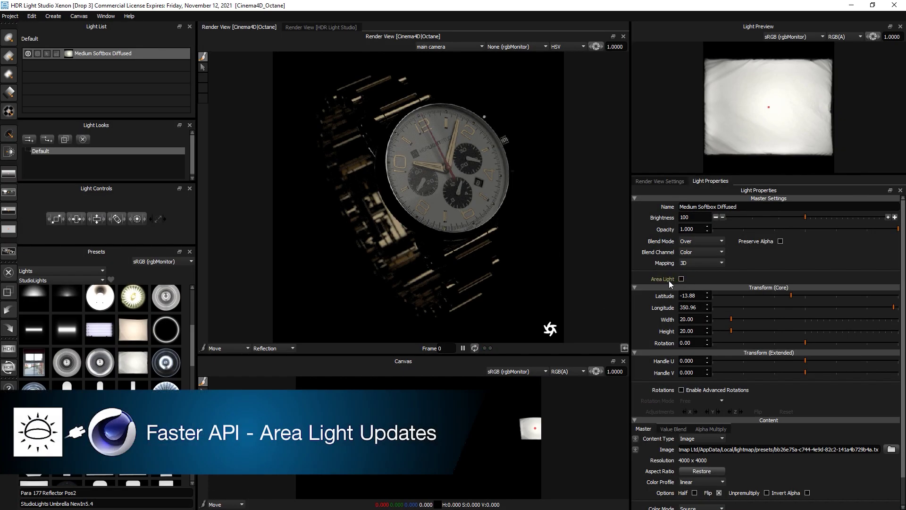
Convert the softbox to an area light and adjust its distance with Smart Dolly.
left_click(681, 279)
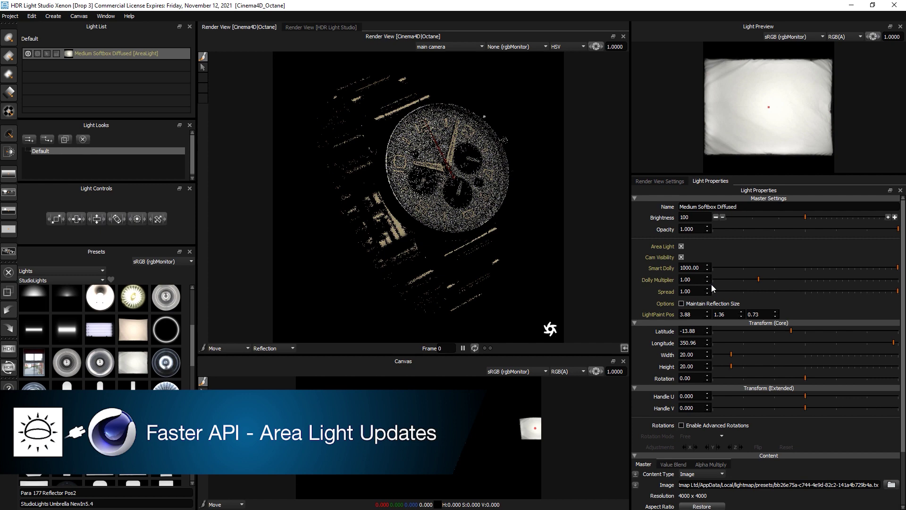
left_click_drag(729, 267, 715, 267)
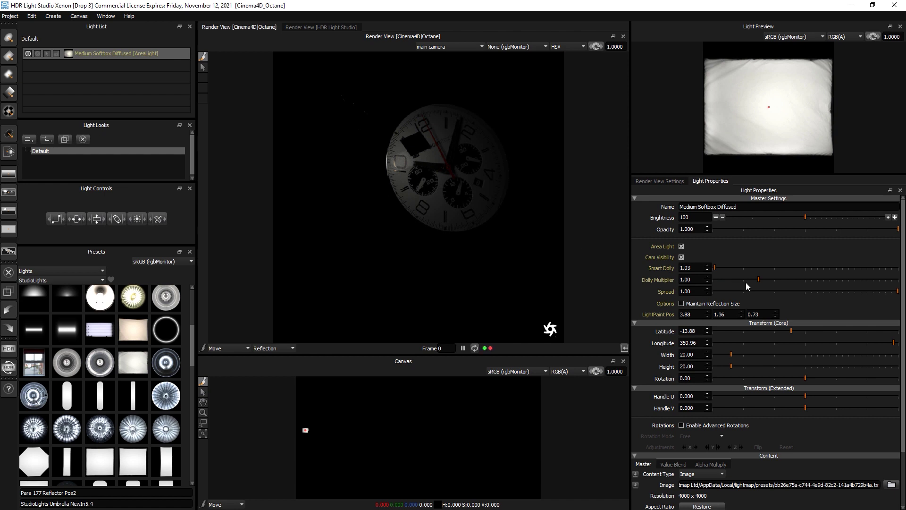
left_click_drag(731, 269, 751, 269)
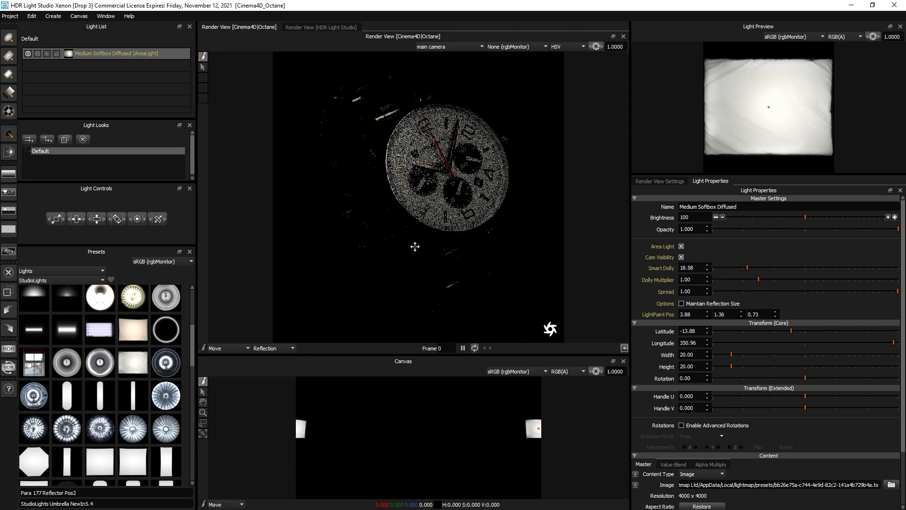
Move the area light's reflection across the bracelet links, ending with a sweep up and left.
left_click(436, 234)
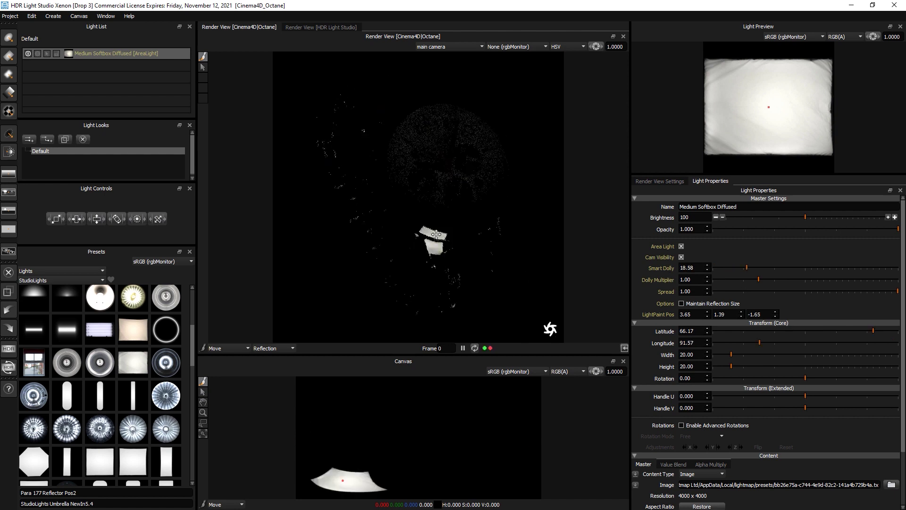
left_click(399, 216)
left_click(385, 179)
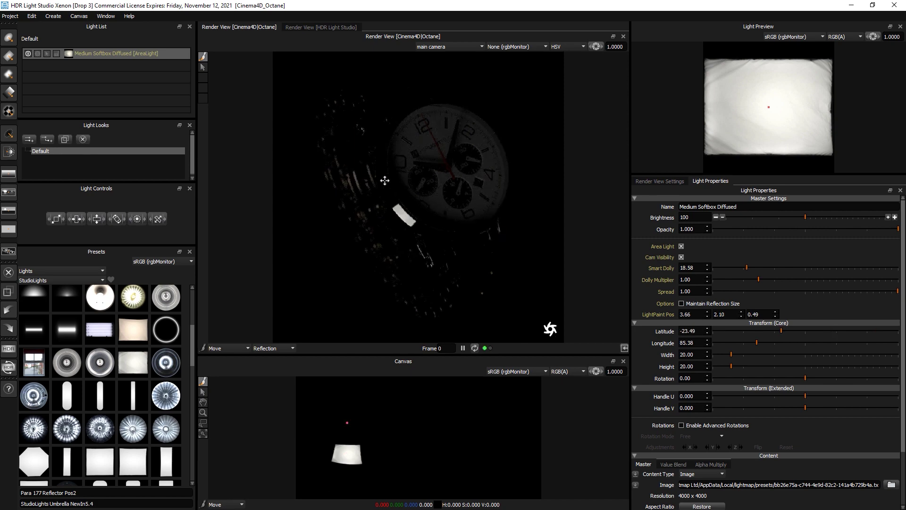
left_click(401, 138)
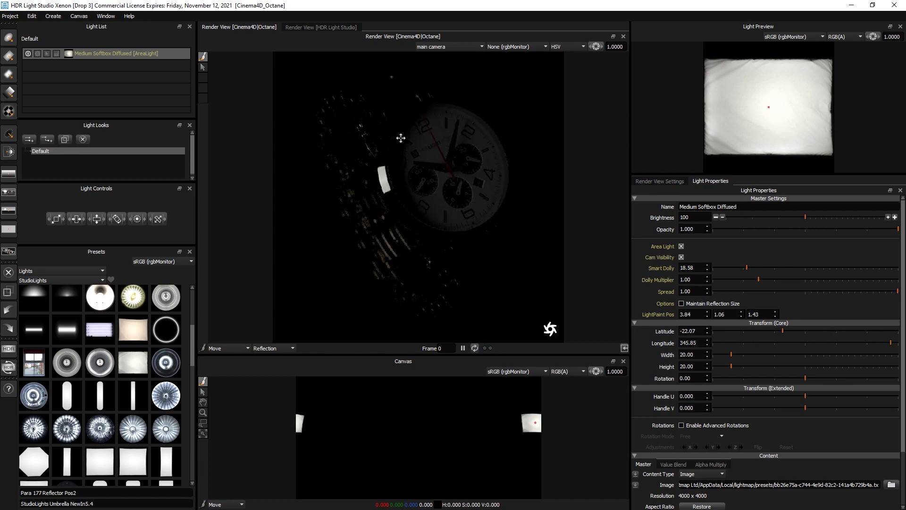
left_click(457, 230)
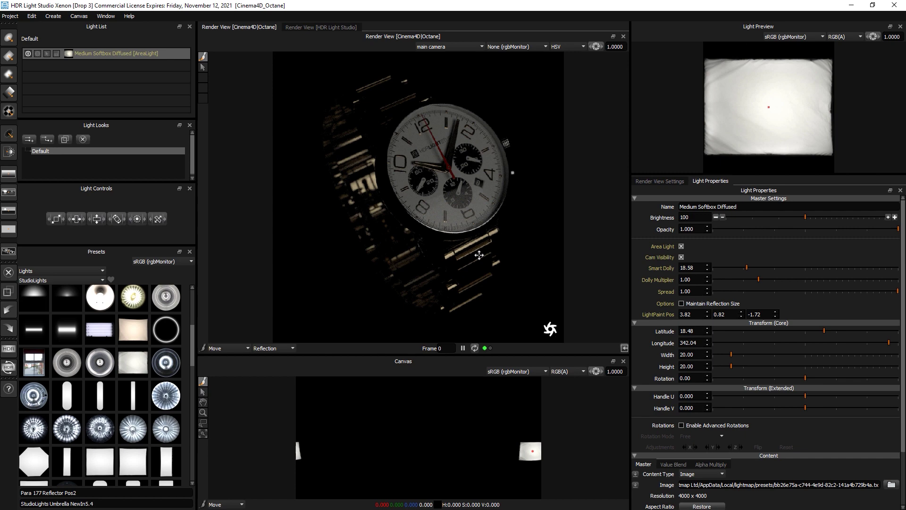
left_click(420, 212)
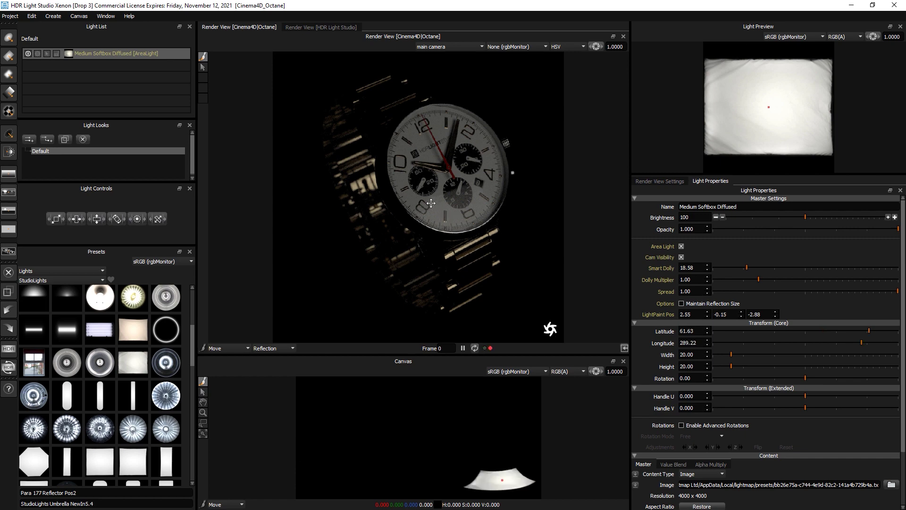
left_click(421, 225)
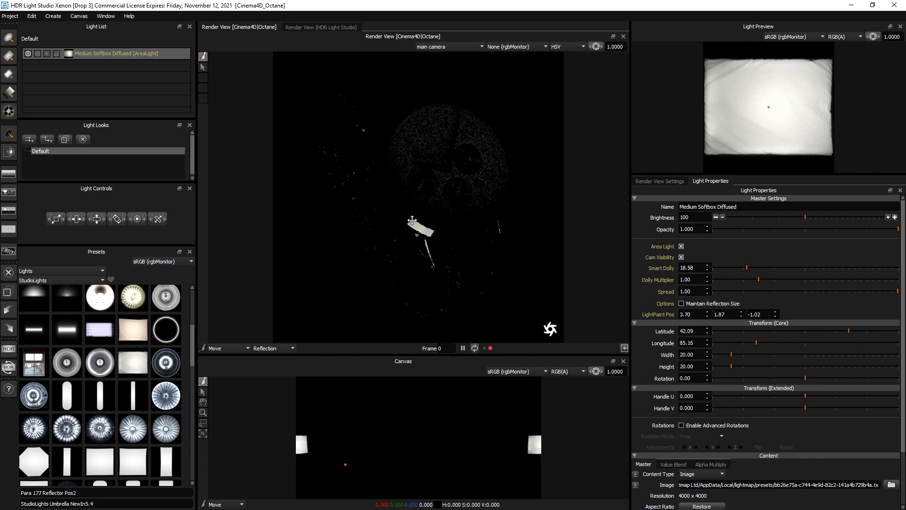
left_click_drag(412, 221, 387, 192)
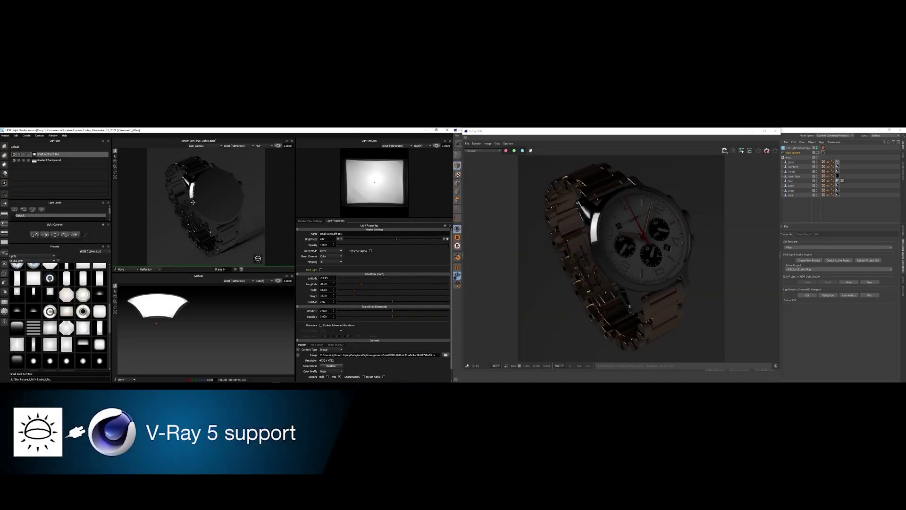
Move the softbox highlight from the bracelet and bezel onto the watch face in the V-Ray render.
left_click(202, 217)
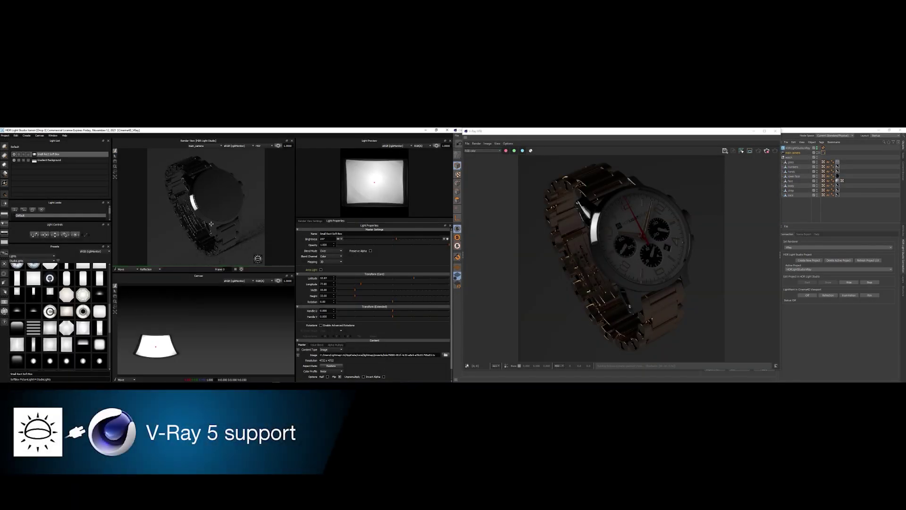
left_click(224, 223)
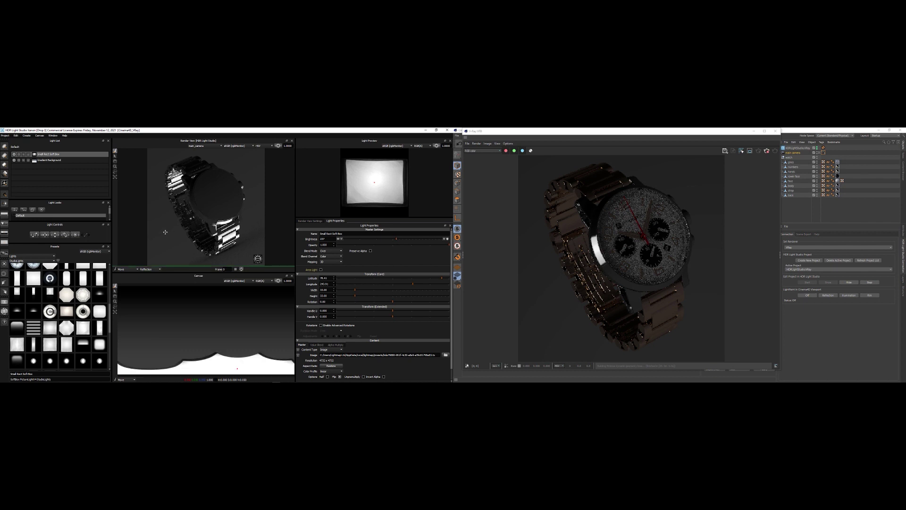
left_click(206, 217)
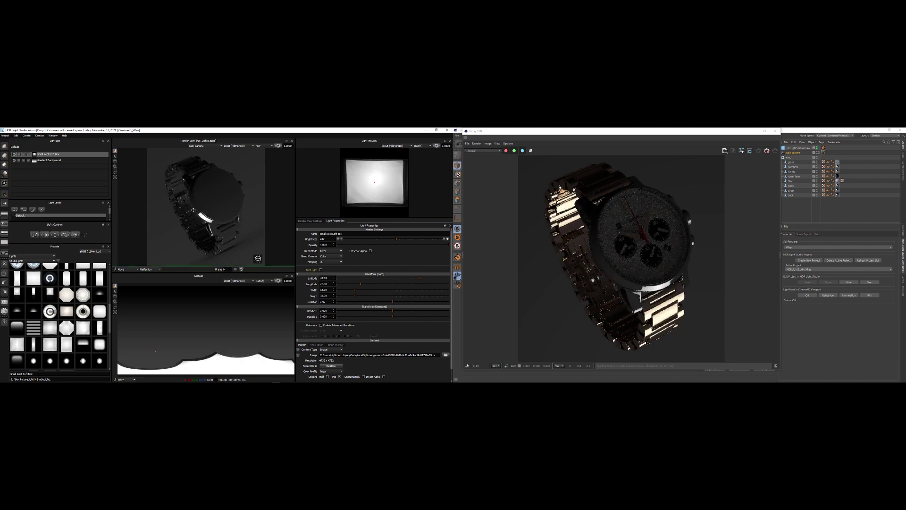
left_click(193, 201)
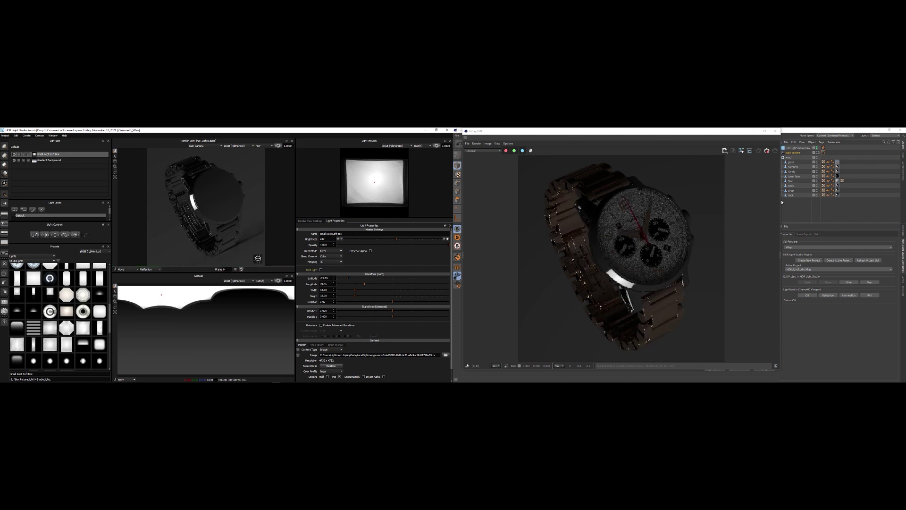
left_click(189, 181)
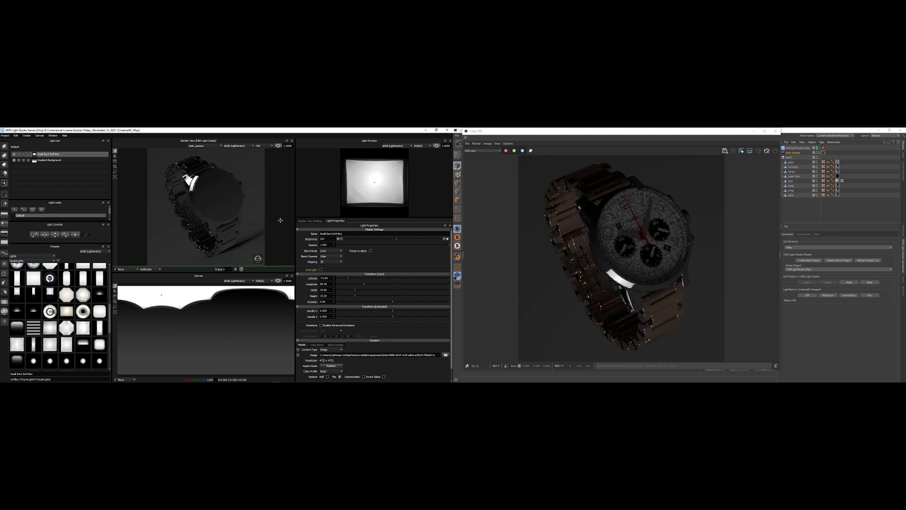
left_click(239, 190)
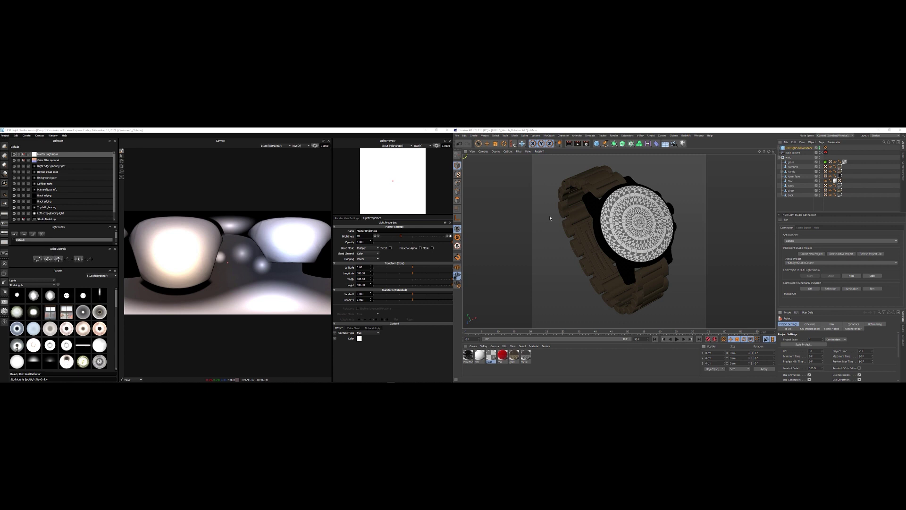
Use the V quick menu to switch to the 911_SINGER_CLEAN_CORONA4_01 project and back to the watch scene.
key("v")
left_click(556, 275)
key("v")
left_click(576, 247)
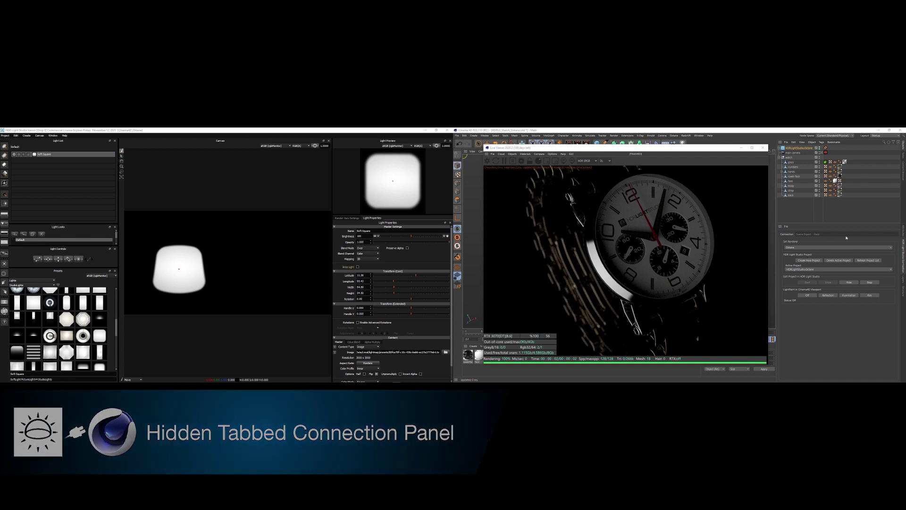
Drag the Soft Square light to several Canvas positions while Octane re-renders the watch, with Project Settings shown.
left_click_drag(182, 252, 305, 282)
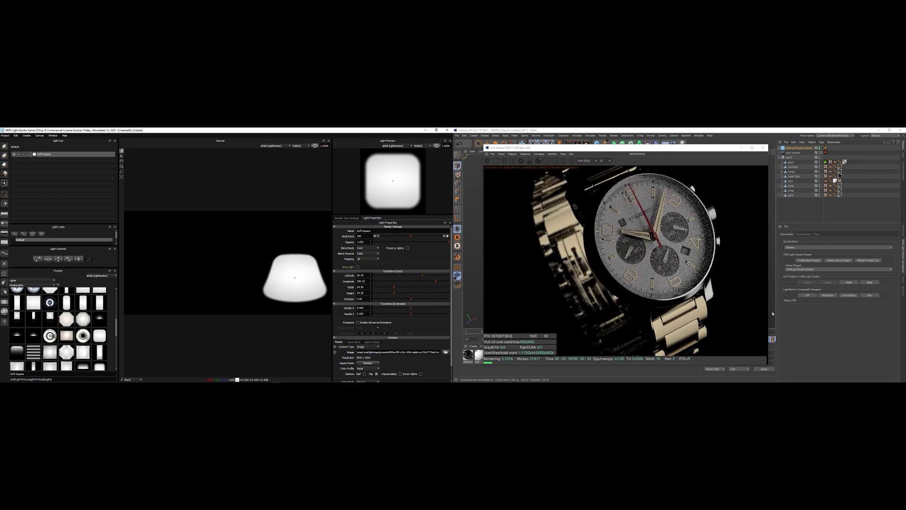
left_click(903, 235)
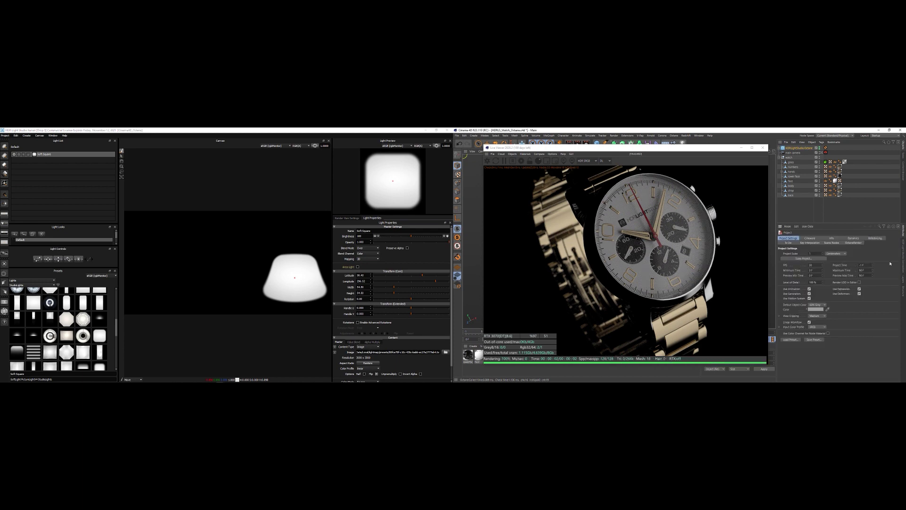
left_click_drag(292, 262, 295, 229)
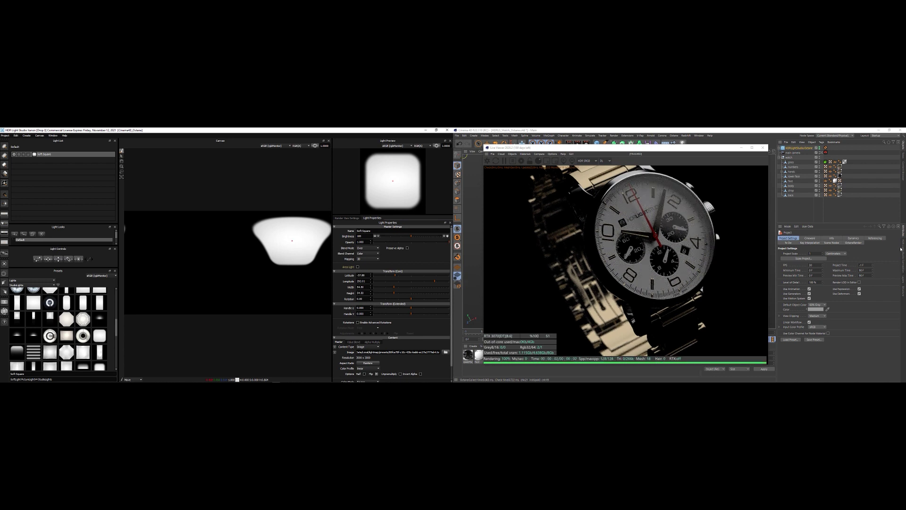
left_click_drag(292, 241, 253, 259)
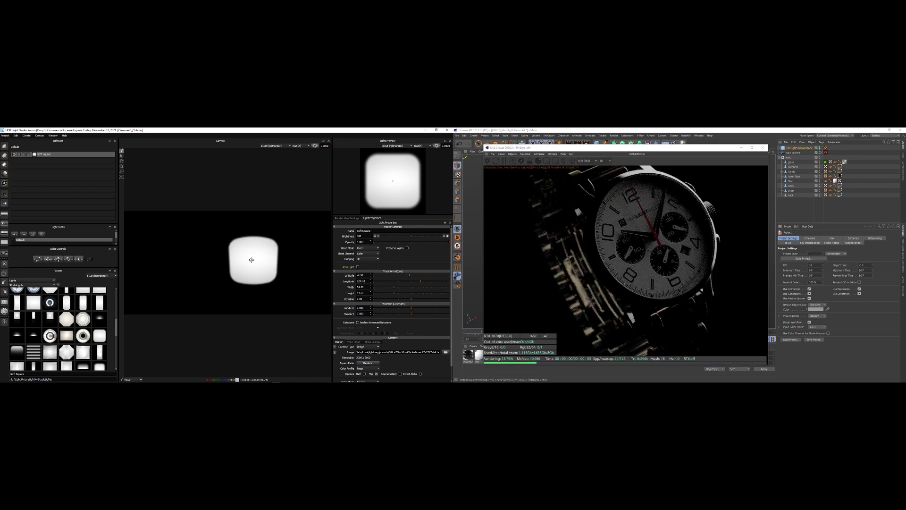
left_click_drag(176, 244, 211, 256)
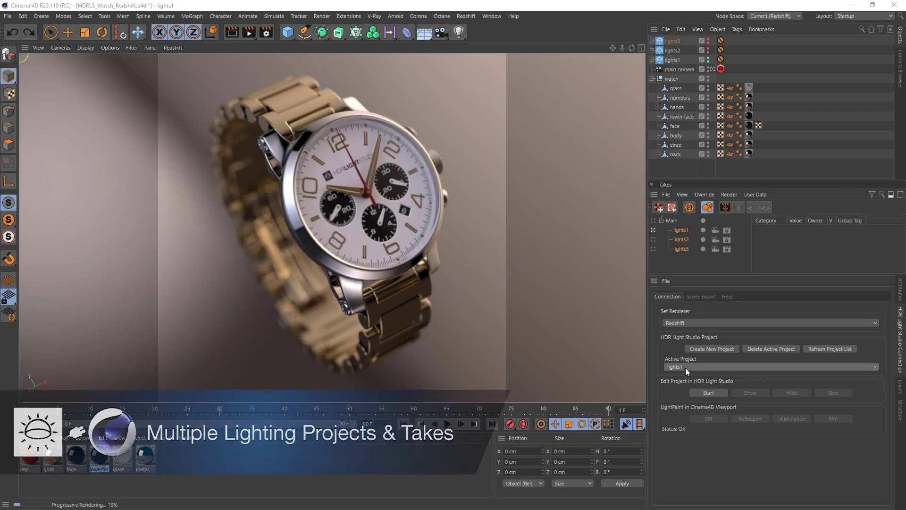
Switch the Active Project to lights2, then lights3, then back to lights1.
left_click(686, 367)
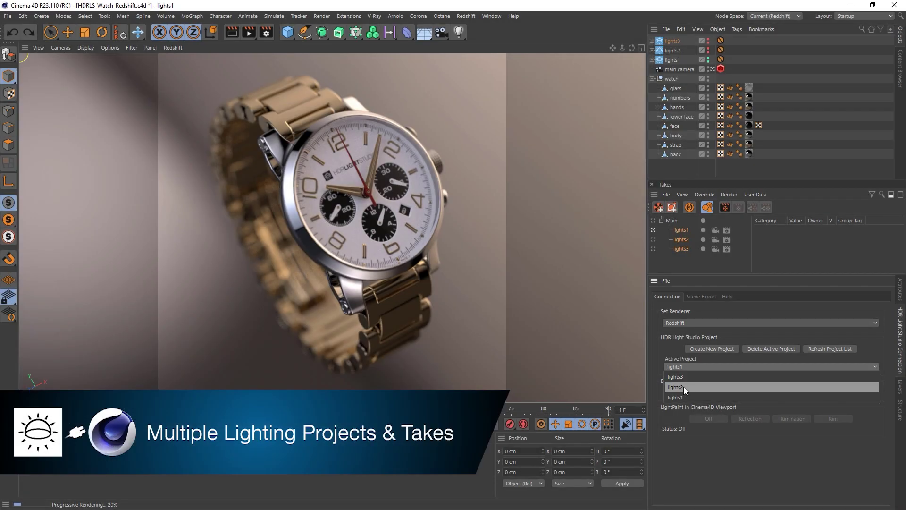
left_click(684, 387)
left_click(689, 365)
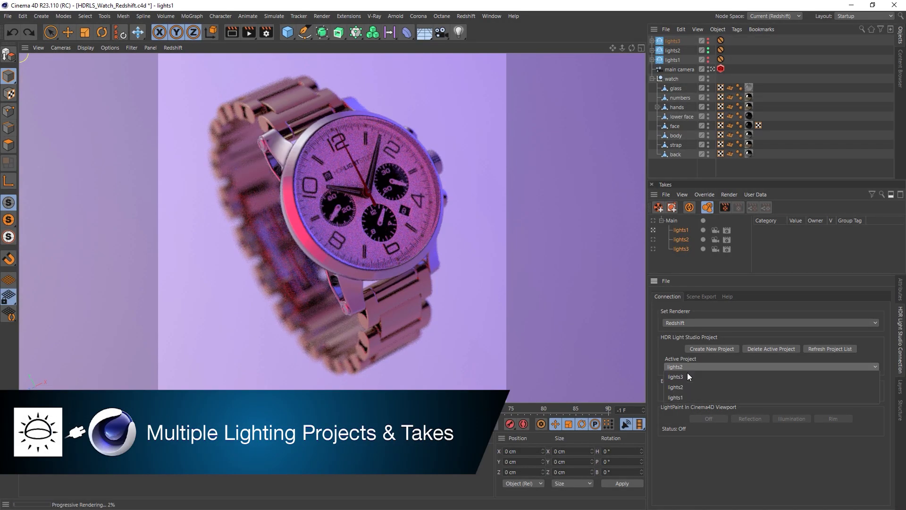
left_click(687, 375)
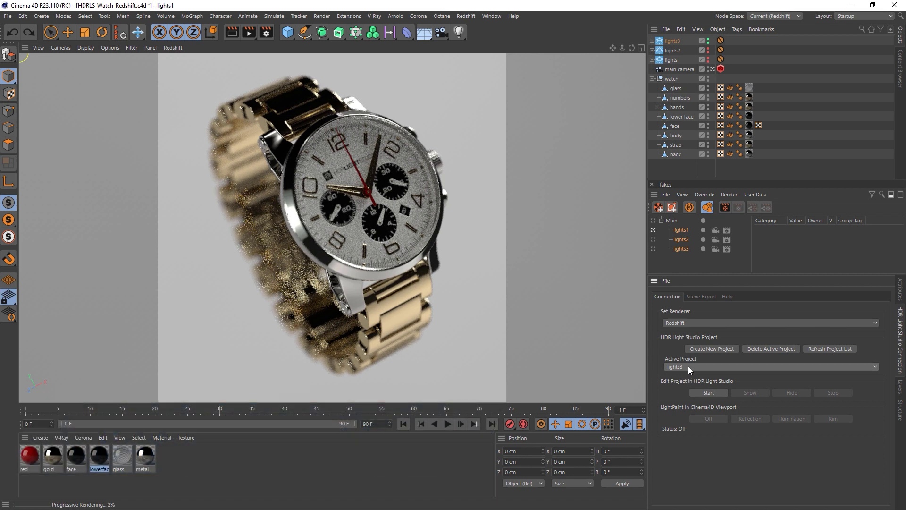
left_click(689, 366)
left_click(681, 398)
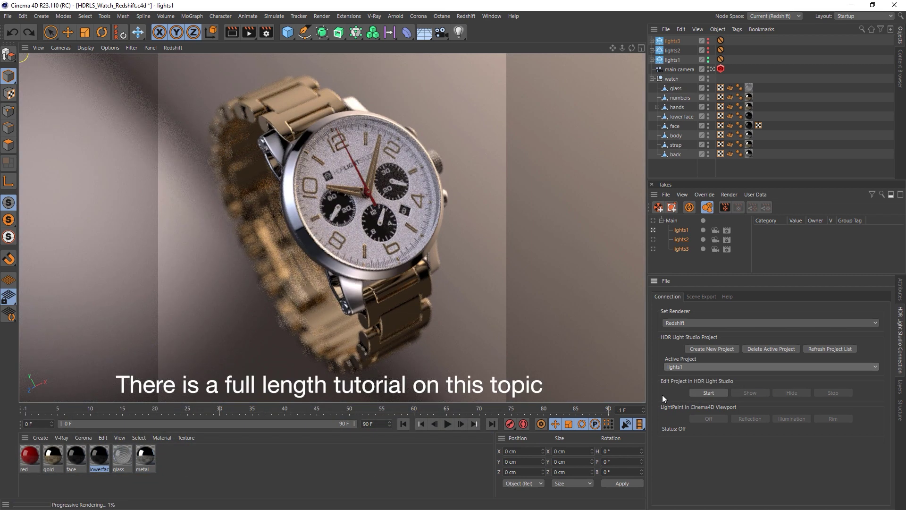
Activate the lights2, lights3, lights2 and finally lights1 takes.
left_click(653, 239)
left_click(654, 249)
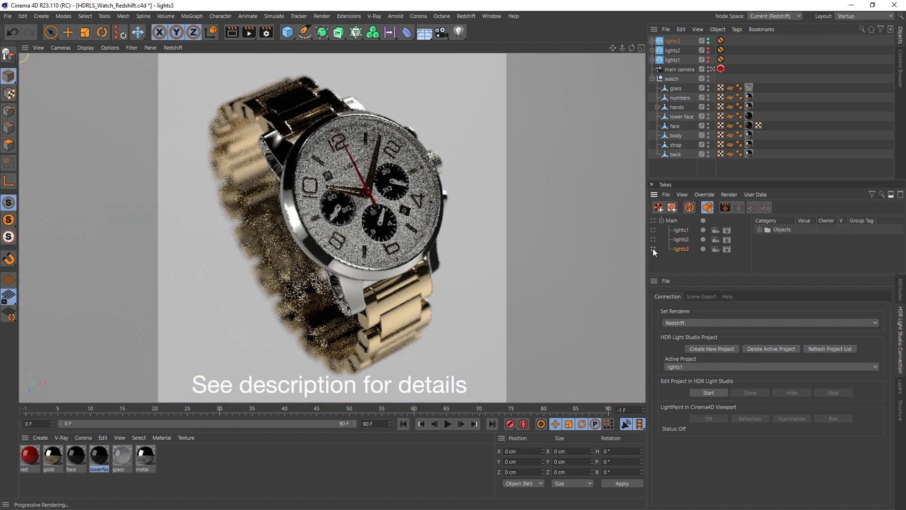
left_click(653, 240)
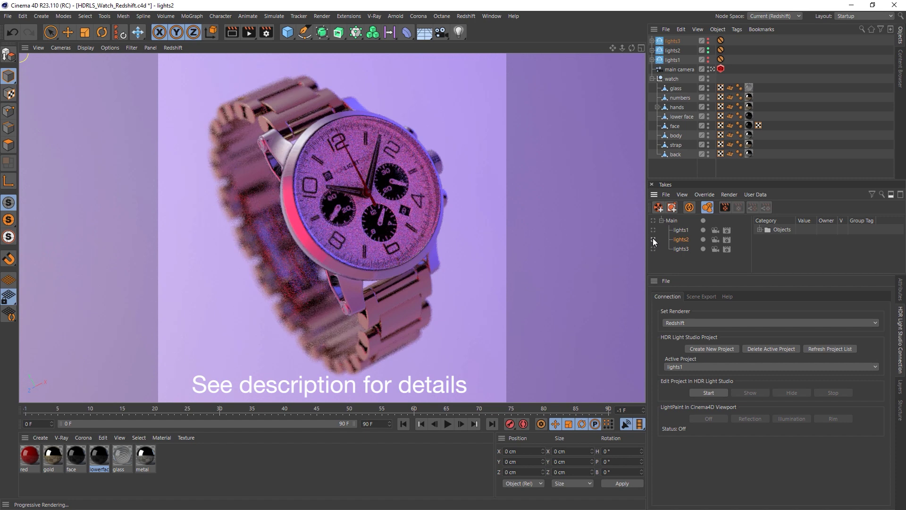
left_click(653, 229)
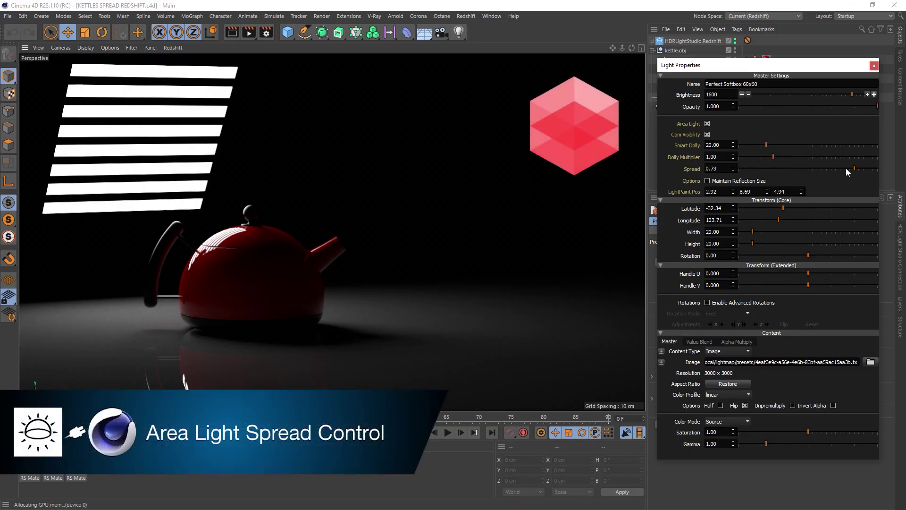
Drag the Perfect Softbox 60x60 Spread toward zero in each renderer, e.g. 0.68 to near 0 and 1.00 to 0.18.
left_click(810, 169)
left_click_drag(808, 169, 749, 169)
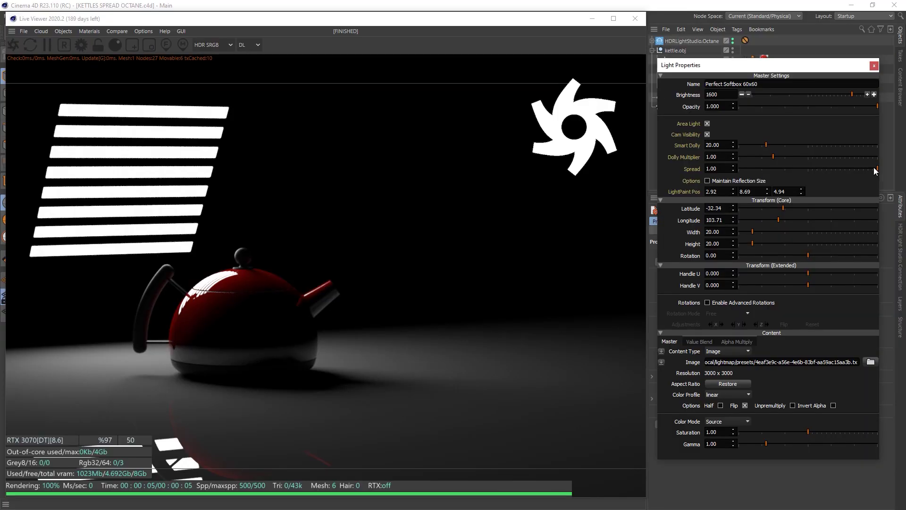
left_click_drag(830, 167, 739, 168)
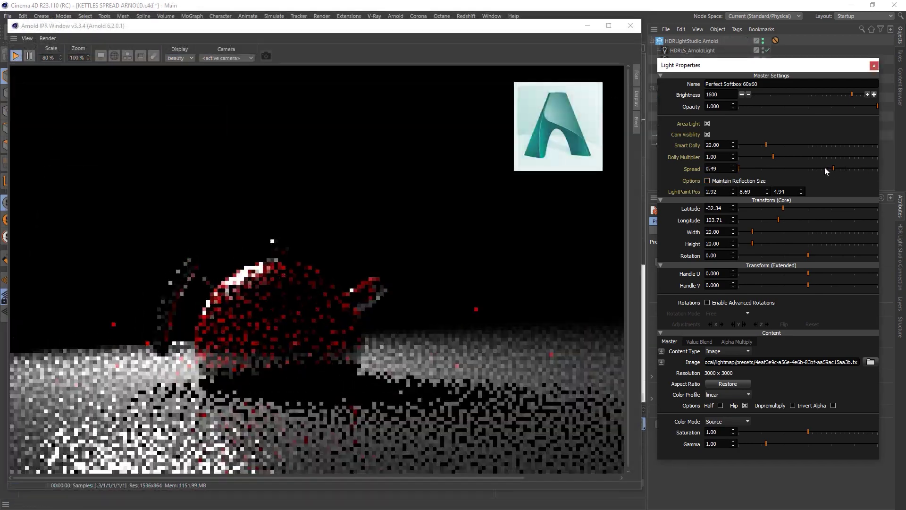
left_click_drag(825, 167, 736, 168)
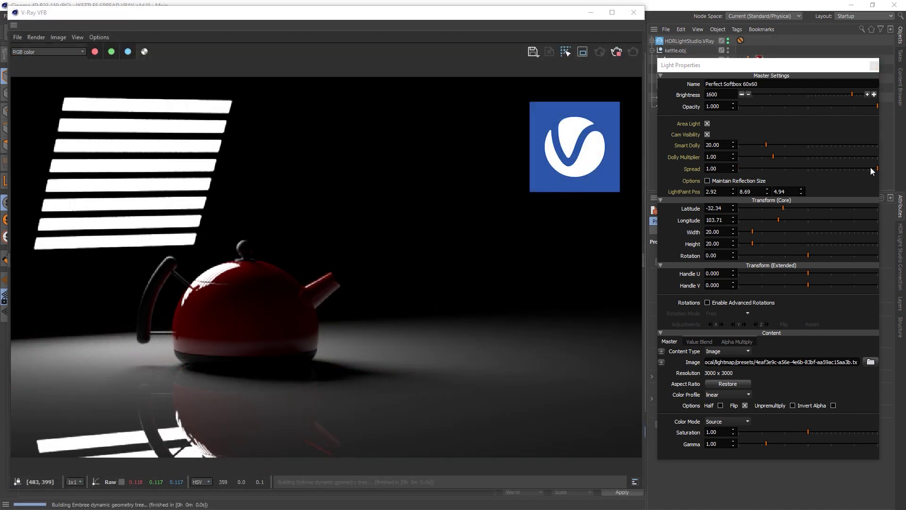
left_click_drag(870, 168, 743, 169)
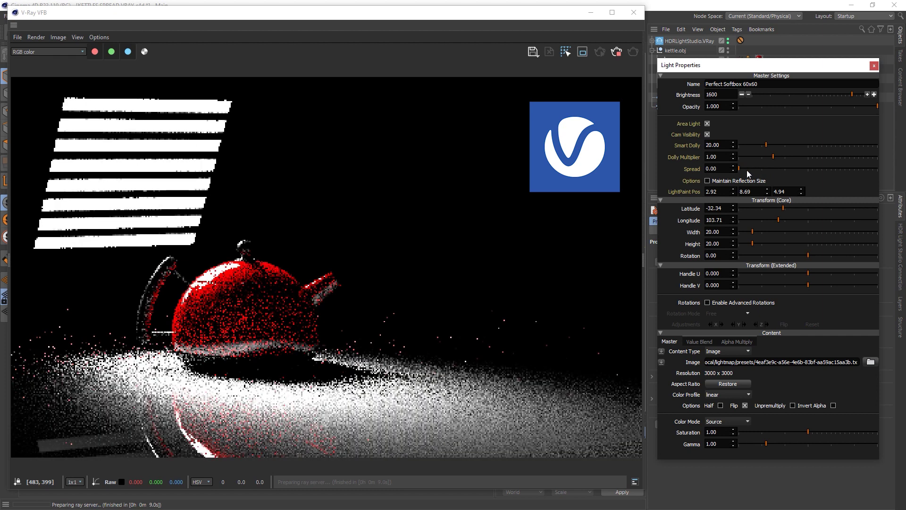